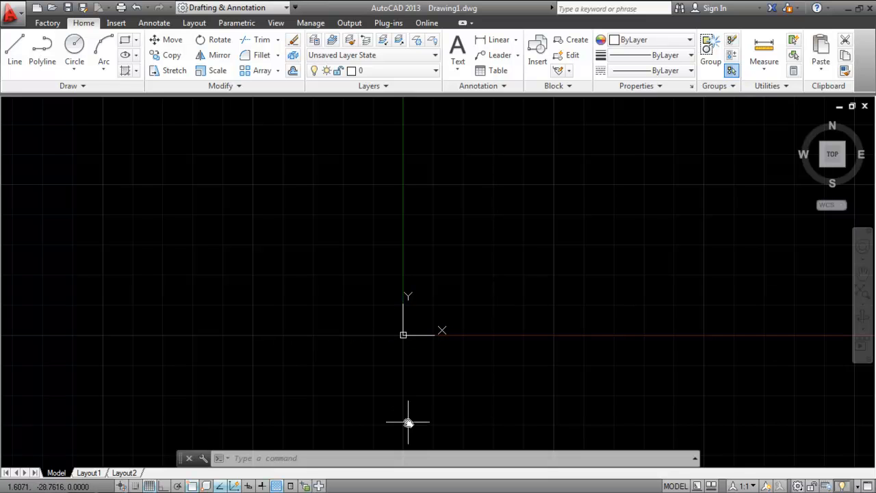
# Step: Draw a line from the origin 0,0 to the absolute coordinate 50,0
pyautogui.click(407, 336)
pyautogui.moveTo(496, 317); pyautogui.dragTo(479, 306, button='middle')
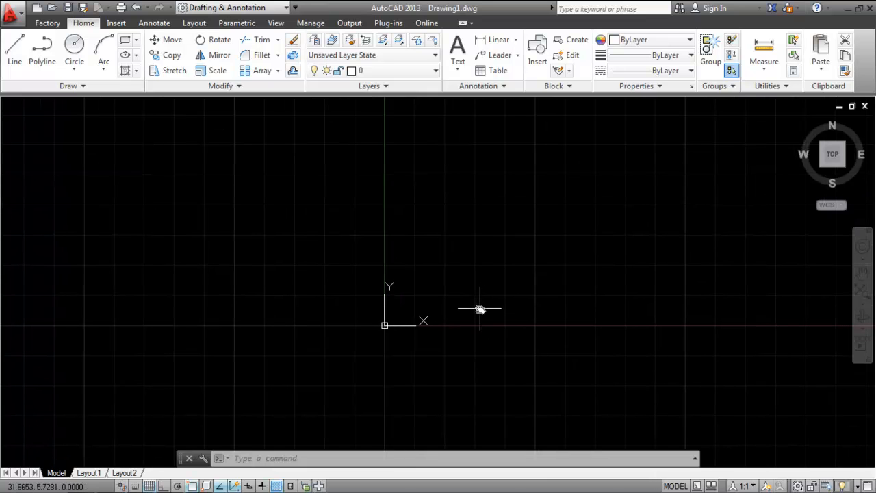
pyautogui.click(13, 65)
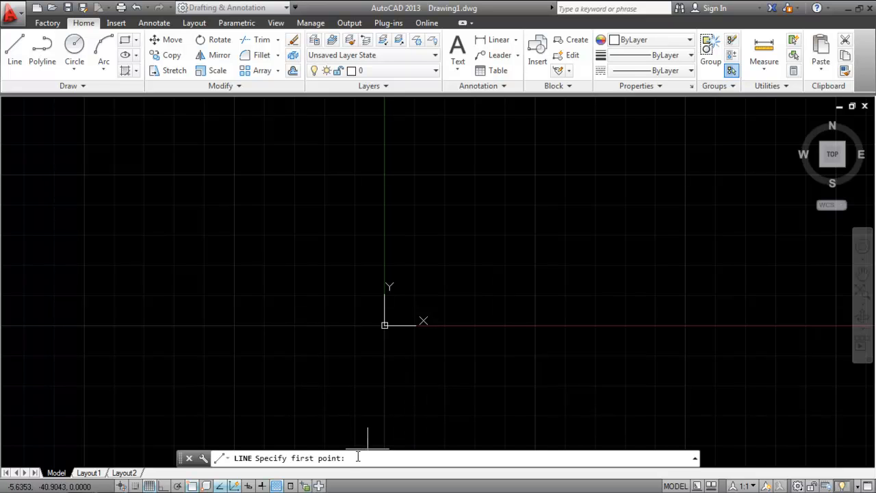
pyautogui.write('0')
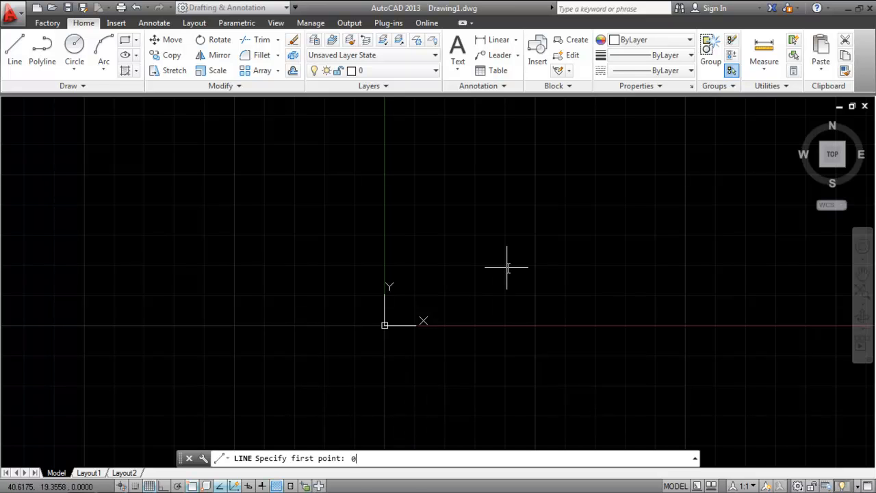
pyautogui.write(',0')
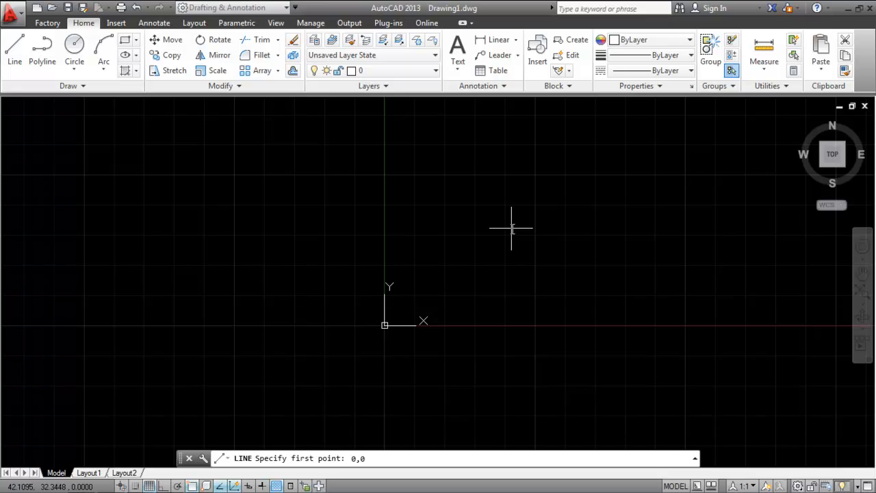
pyautogui.press('Return')
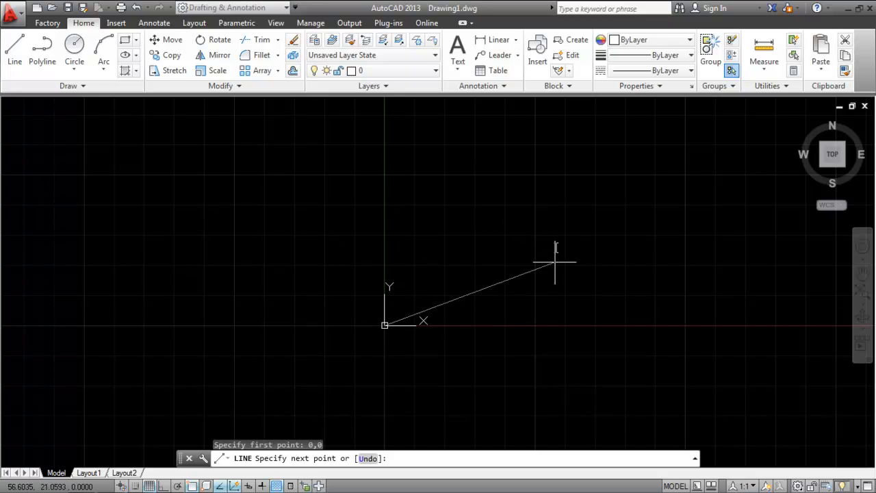
pyautogui.moveTo(554, 239); pyautogui.dragTo(564, 262, button='middle')
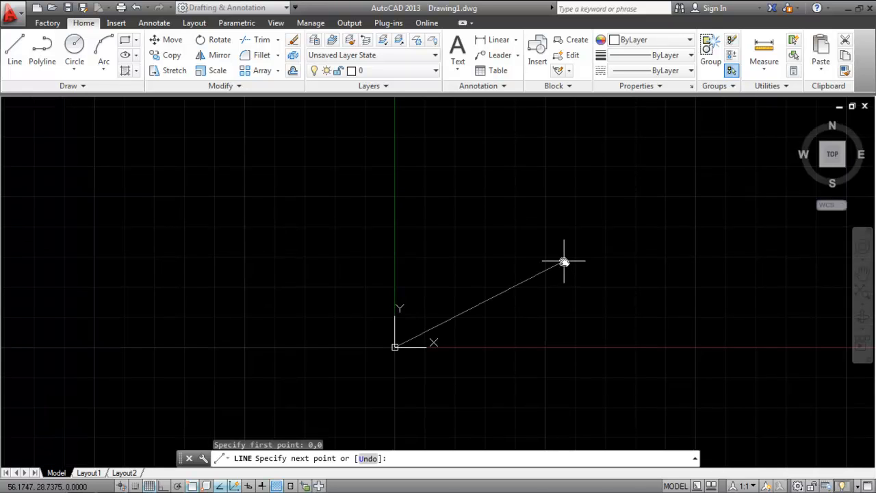
pyautogui.write('50,0')
pyautogui.press('Return')
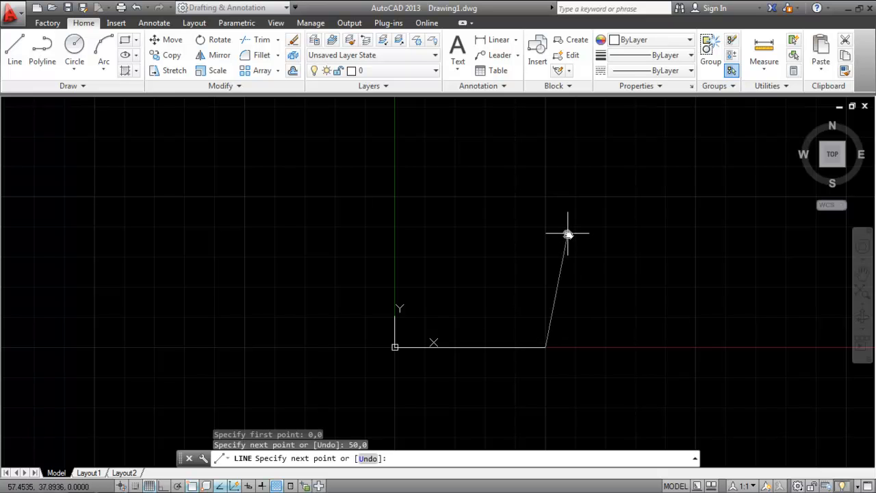
# Step: Continue the line through the absolute coordinates 40,40 and -30,20
pyautogui.write('40,40')
pyautogui.press('Return')
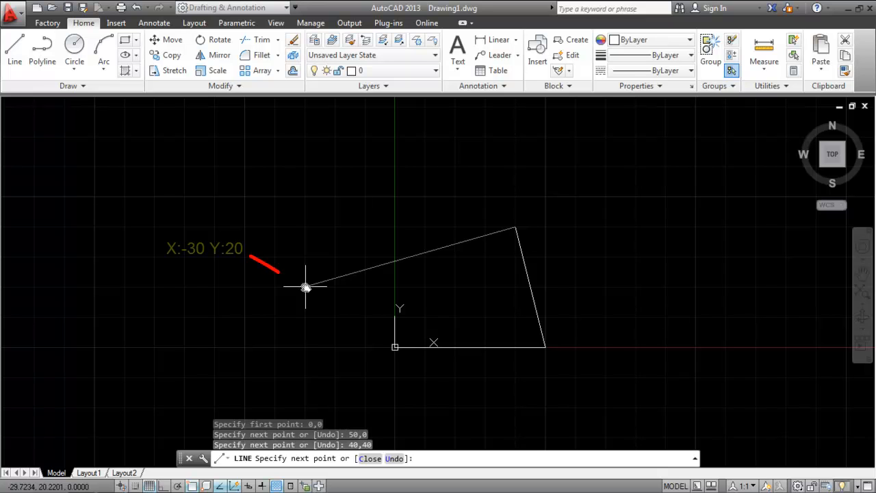
pyautogui.write('-30')
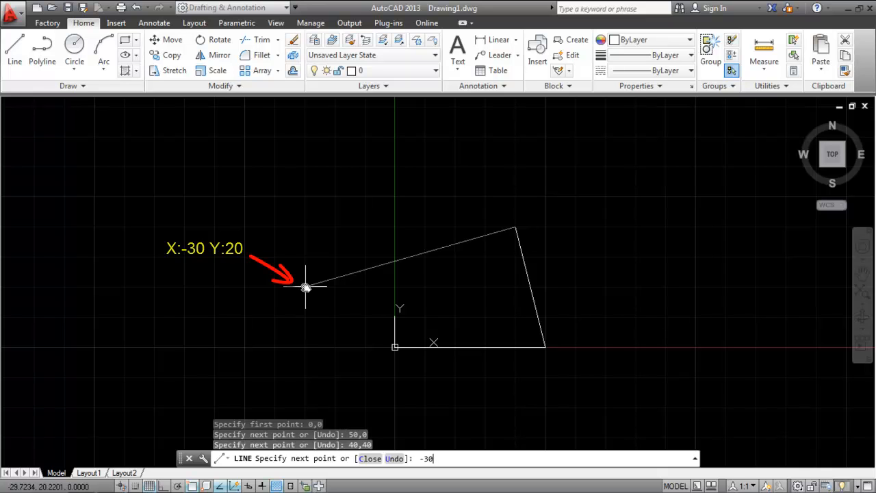
pyautogui.write(',')
pyautogui.write('20')
pyautogui.press('Return')
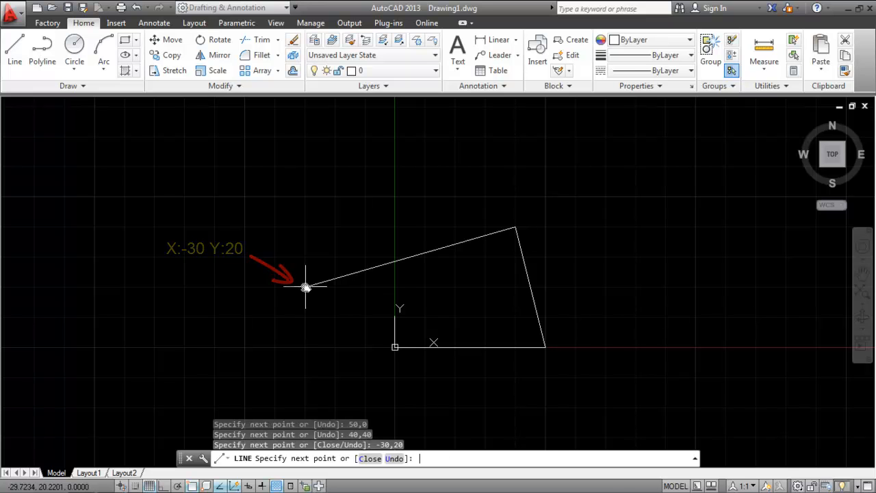
# Step: Add a line segment from -30,20 to the absolute coordinate -10,-10
pyautogui.scroll(-2, 384, 206)
pyautogui.moveTo(385, 205); pyautogui.dragTo(351, 157, button='middle')
pyautogui.scroll(2, 302, 184)
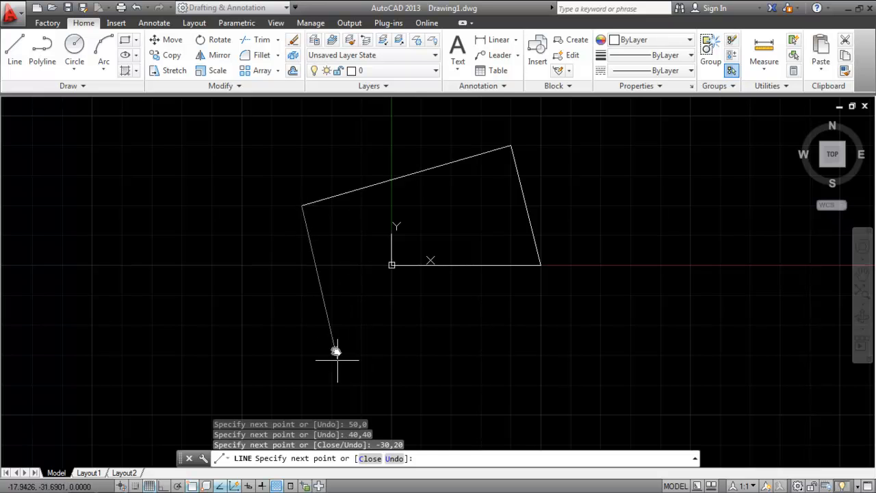
pyautogui.scroll(2, 356, 328)
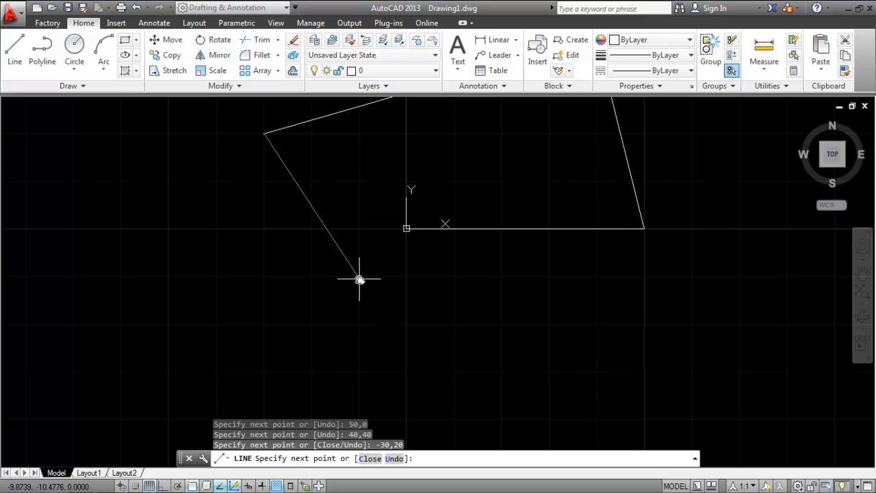
pyautogui.write('-10')
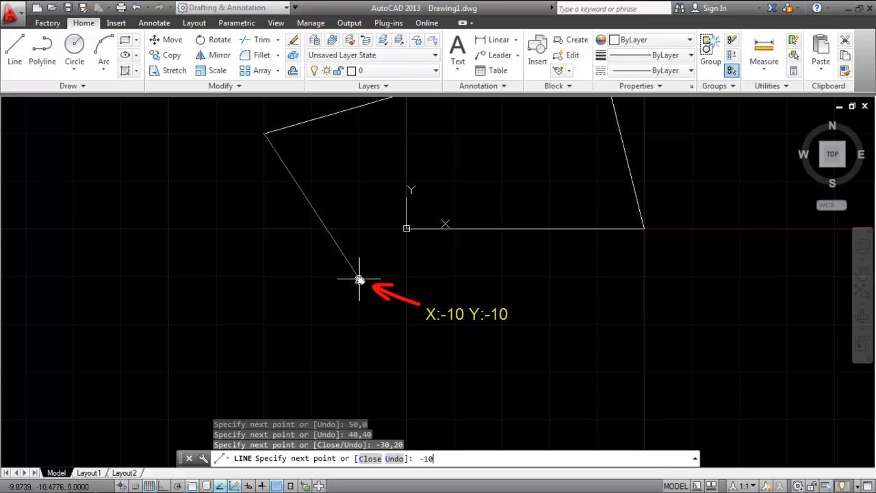
pyautogui.write(',1-0')
pyautogui.press('BackSpace')
pyautogui.press('BackSpace')
pyautogui.press('BackSpace')
pyautogui.write('-10')
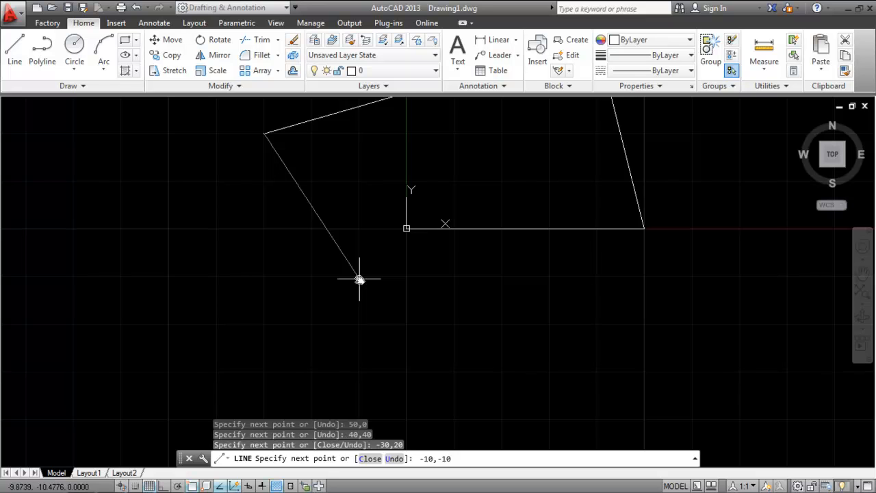
pyautogui.press('Return')
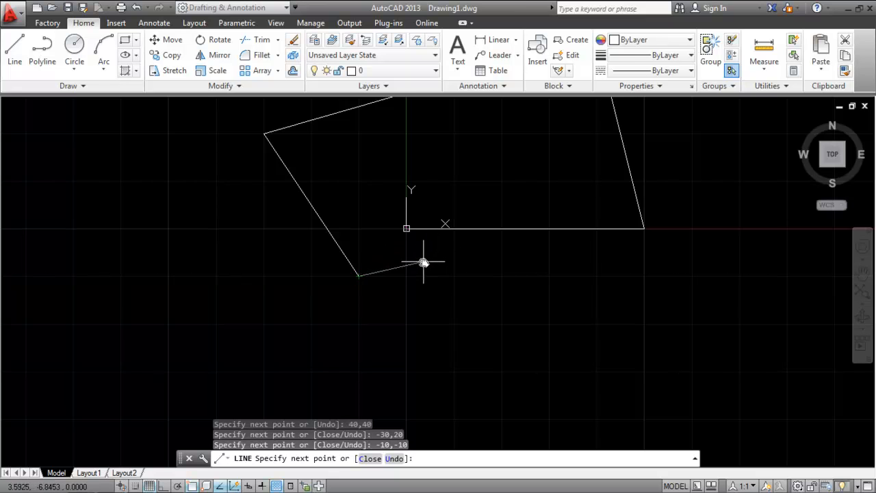
# Step: Complete the five-sided outline with a segment back to 0,0 and end the Line command
pyautogui.write('0,09')
pyautogui.press('BackSpace')
pyautogui.press('Return')
pyautogui.rightClick(446, 280)
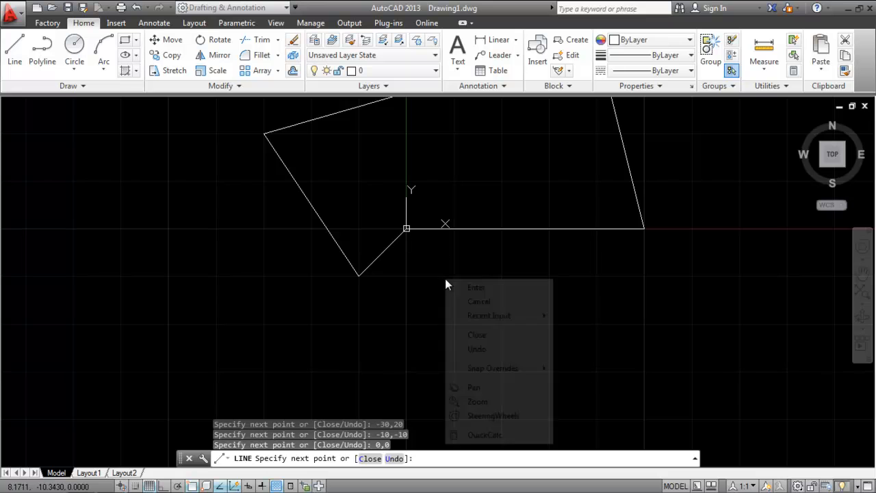
pyautogui.click(474, 289)
pyautogui.moveTo(469, 278); pyautogui.dragTo(444, 363, button='middle')
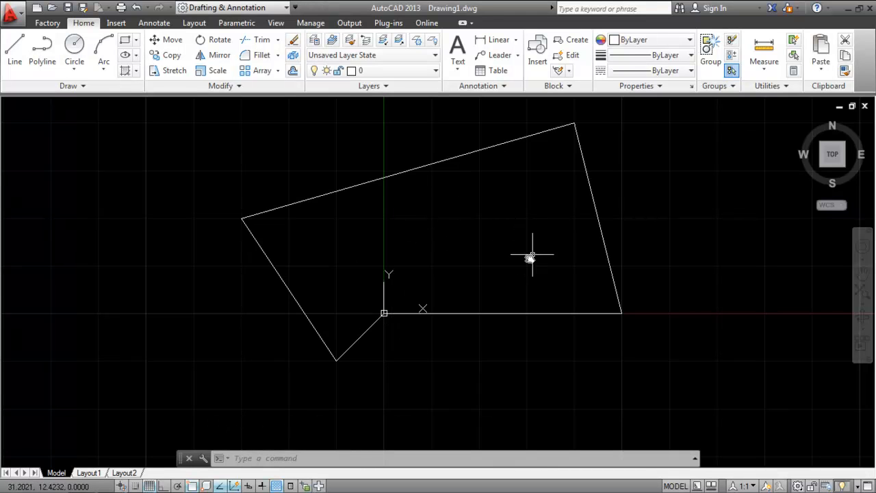
pyautogui.moveTo(516, 266); pyautogui.dragTo(318, 262, button='middle')
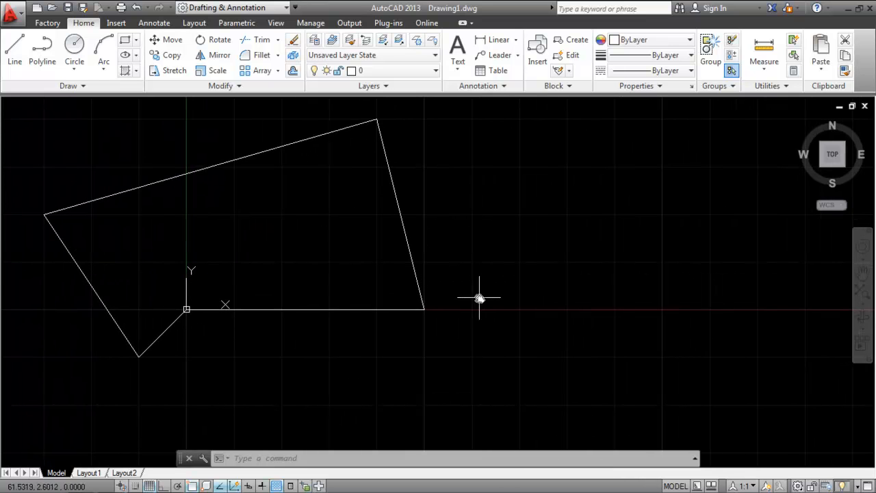
pyautogui.scroll(-2, 513, 272)
pyautogui.moveTo(514, 272)
pyautogui.mouseDown(button='middle')
pyautogui.moveTo(443, 276)
pyautogui.moveTo(411, 256)
pyautogui.mouseUp(button='middle')
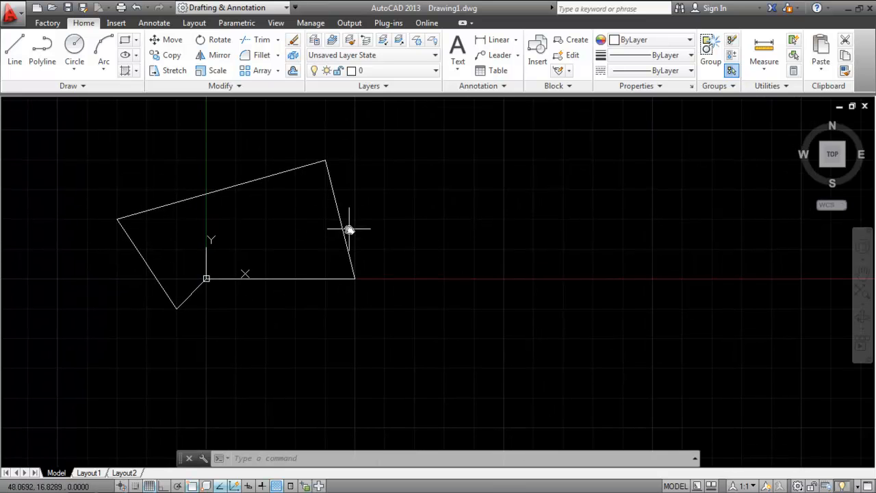
pyautogui.click(13, 56)
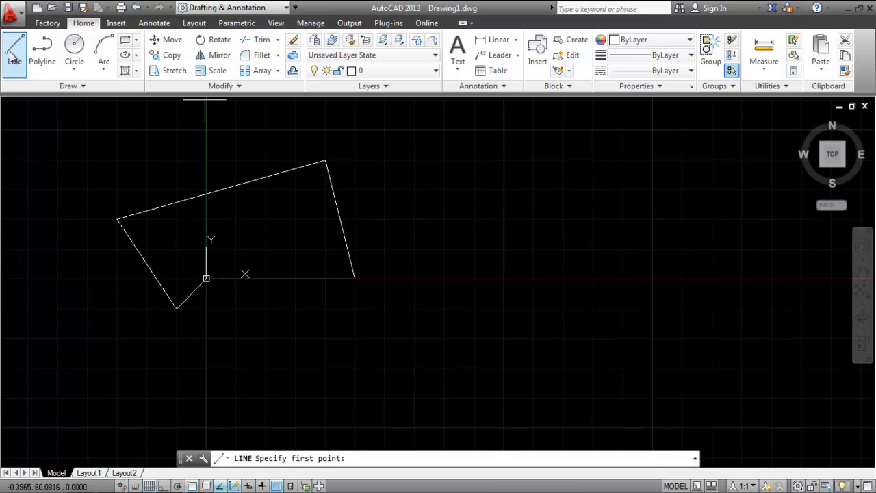
pyautogui.click(523, 330)
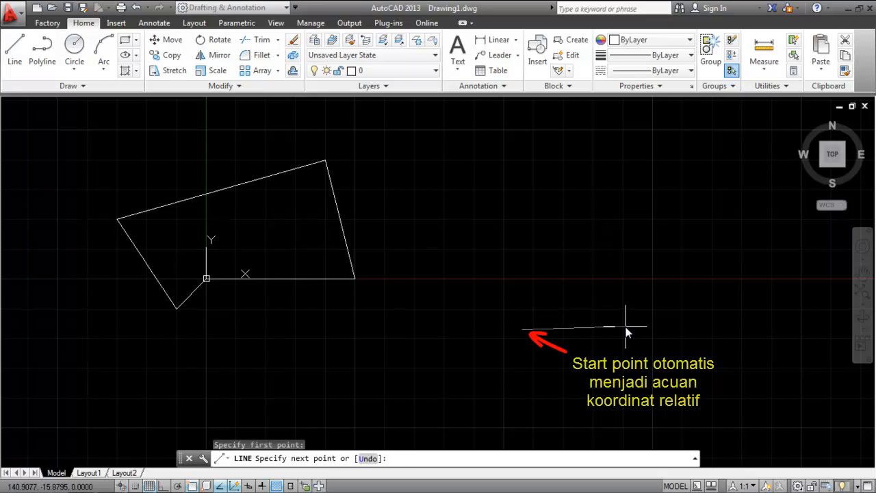
pyautogui.write('@')
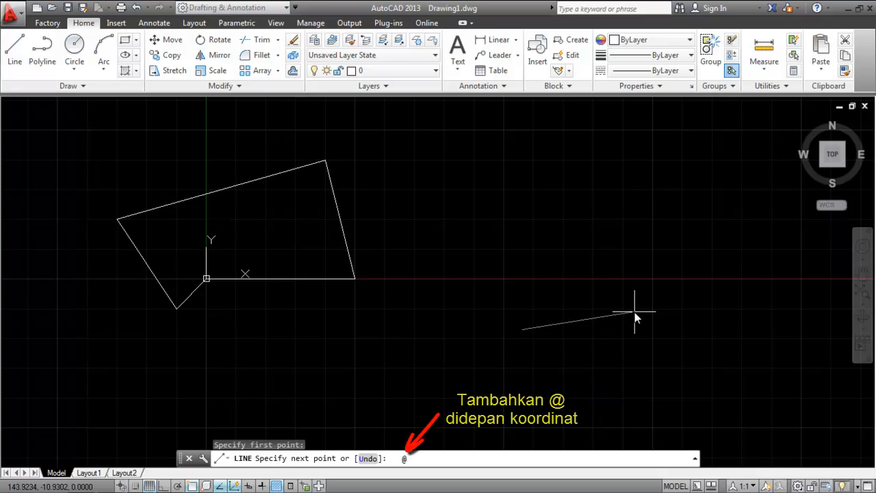
pyautogui.write('50,0')
pyautogui.press('Return')
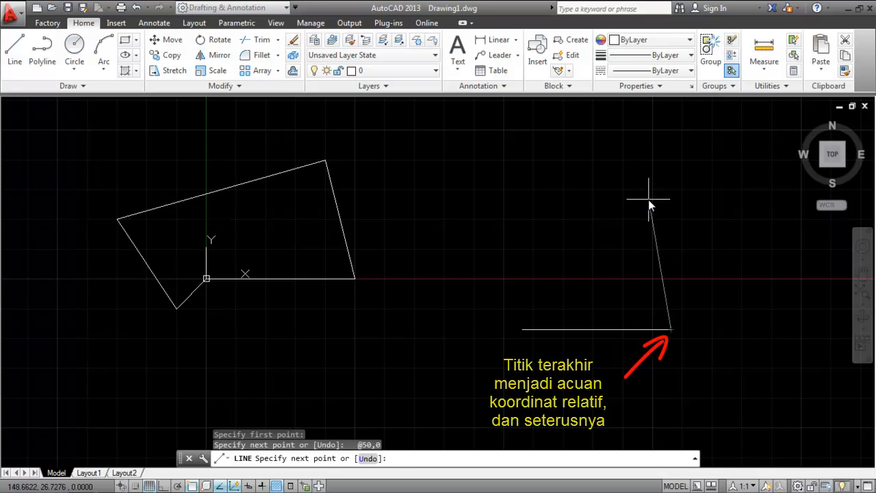
# Step: Continue the second outline with segments to the relative coordinates @-10,40 and @-70,-20
pyautogui.write('@-10,40')
pyautogui.press('Return')
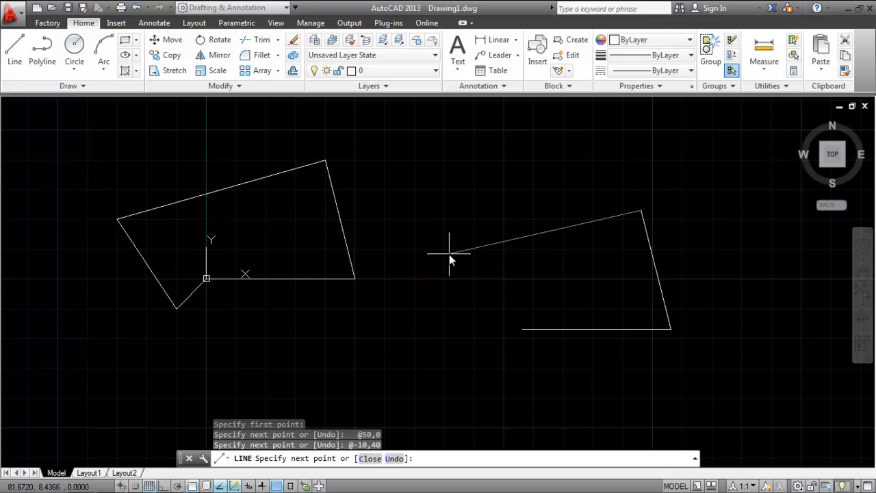
pyautogui.write('@-70,-20')
pyautogui.press('Return')
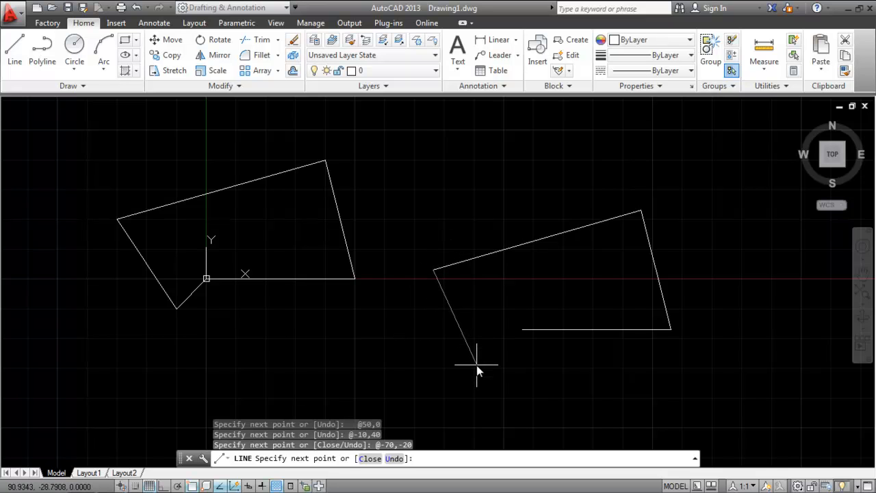
pyautogui.write('@20,-30')
pyautogui.press('Return')
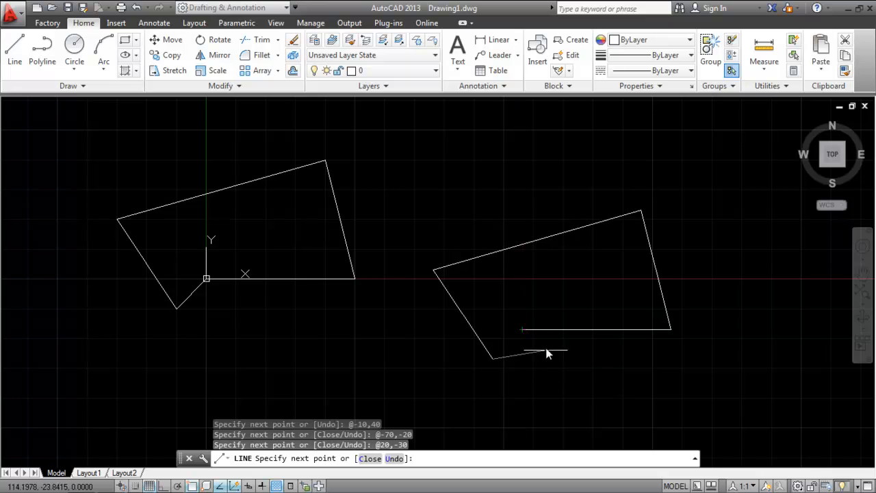
pyautogui.write('c')
pyautogui.press('Return')
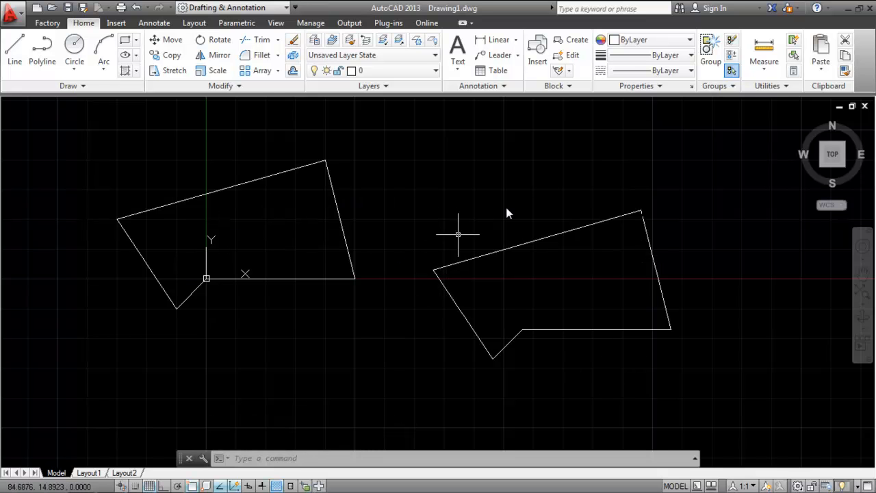
# Step: Start a line at 0,0, the centre of the dotted circles, and turn object snap off
pyautogui.moveTo(409, 232); pyautogui.dragTo(438, 247, button='middle')
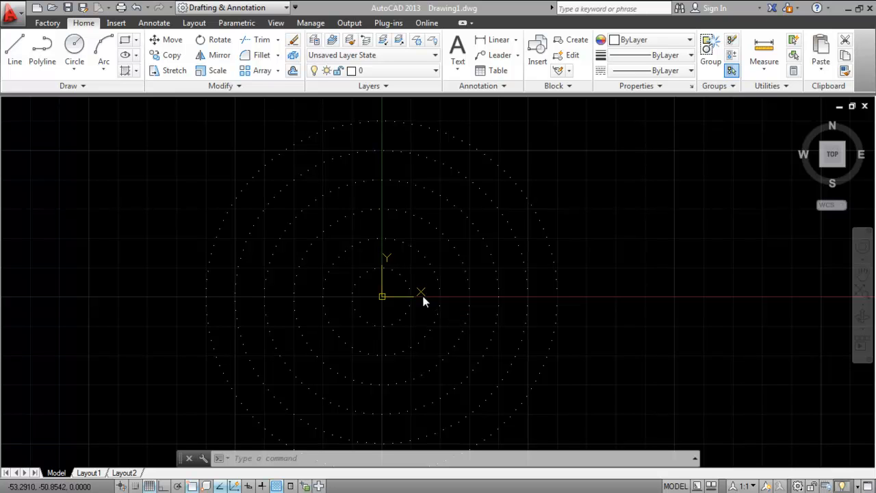
pyautogui.moveTo(491, 270); pyautogui.dragTo(505, 264, button='middle')
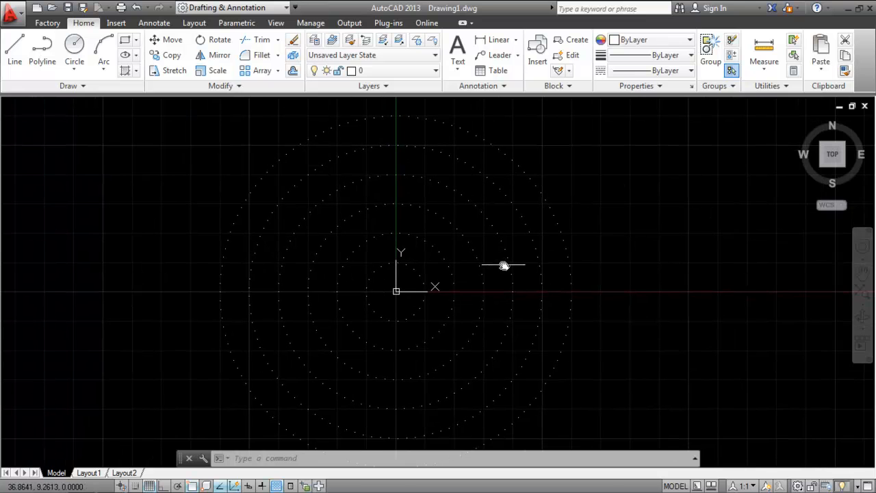
pyautogui.click(14, 49)
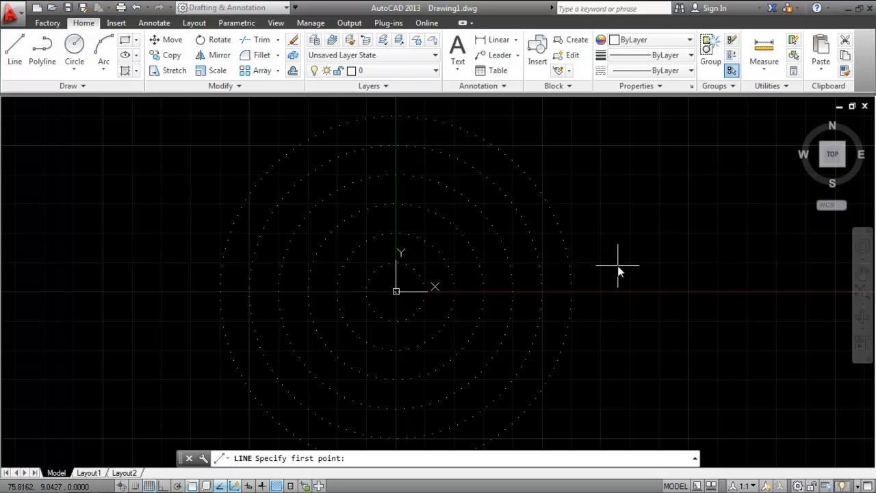
pyautogui.write('0,0')
pyautogui.press('Return')
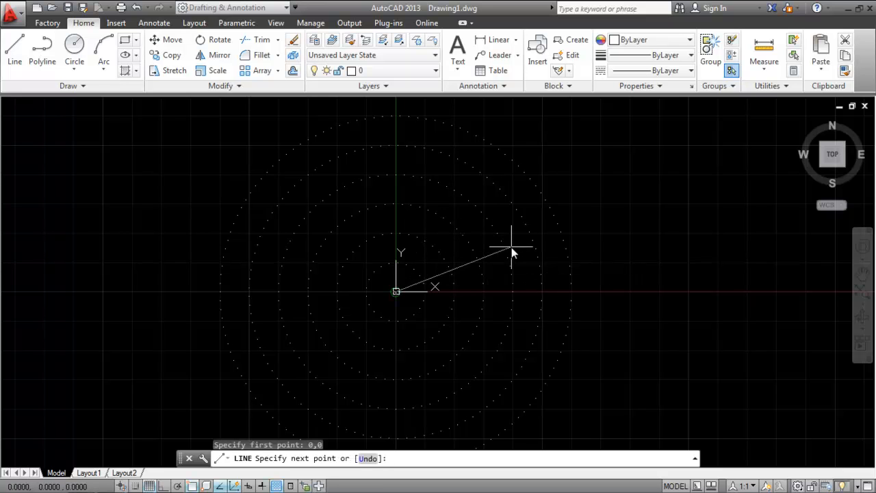
pyautogui.press('F3')
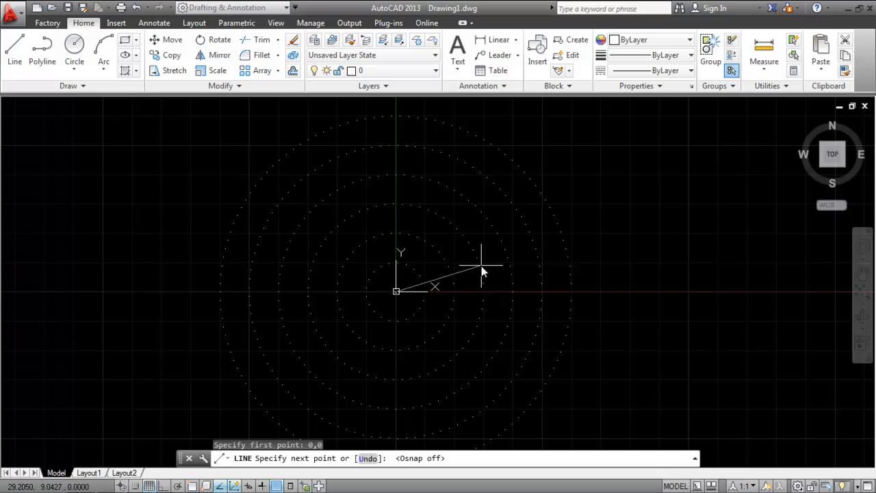
# Step: Draw the first two segments from the origin to the absolute polar coordinates 30<20 and 40<120
pyautogui.write('30<')
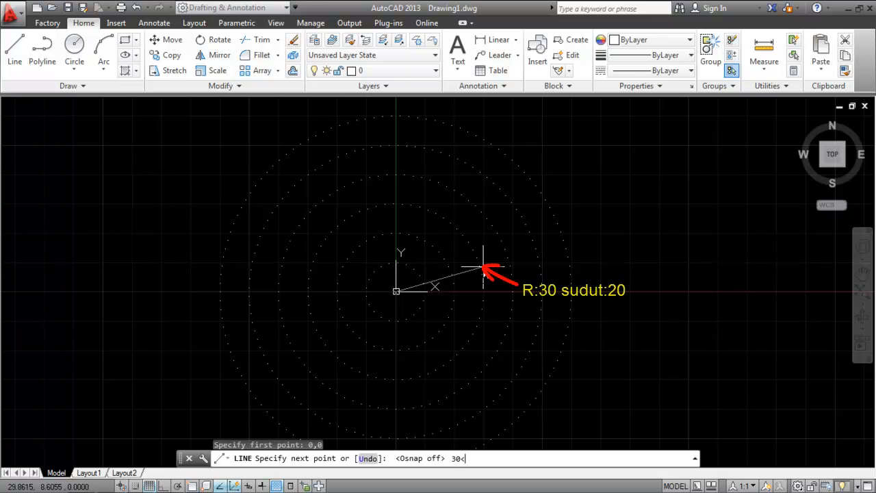
pyautogui.write('20')
pyautogui.press('Return')
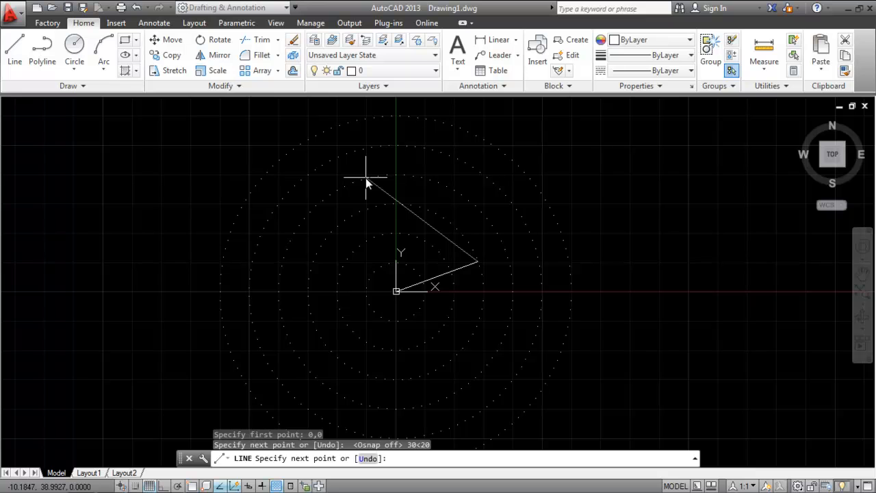
pyautogui.write('40<')
pyautogui.write('120')
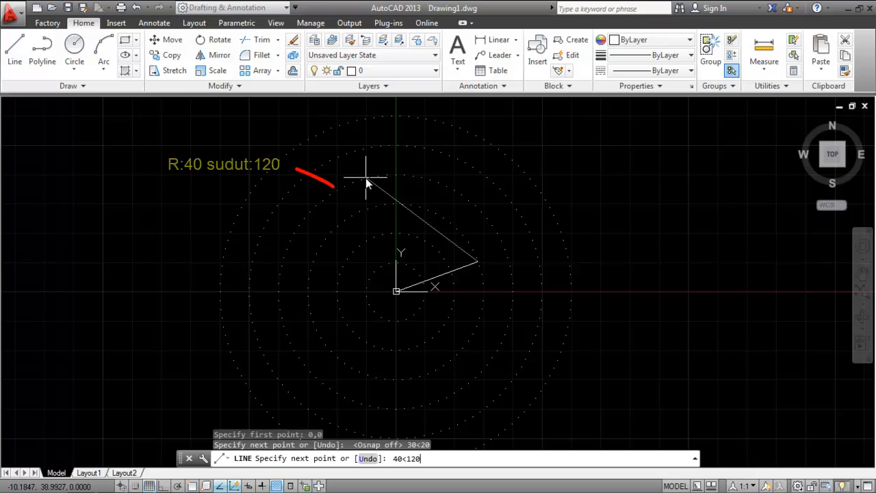
pyautogui.press('Return')
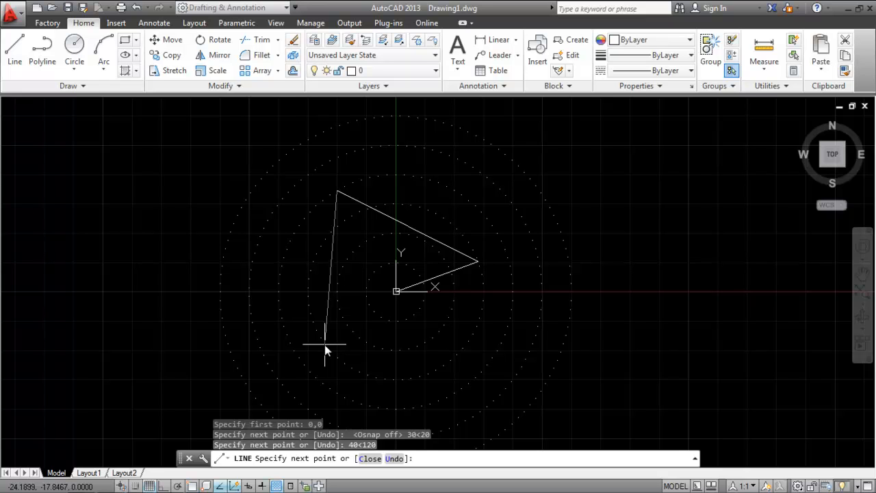
# Step: Continue the outline with segments to the absolute polar coordinates 30<210 and 10<-45
pyautogui.write('30')
pyautogui.write('<210')
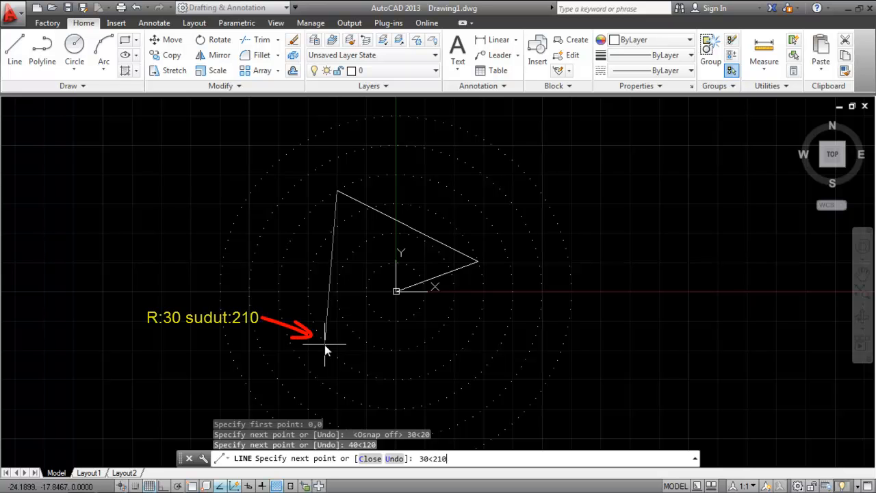
pyautogui.press('Return')
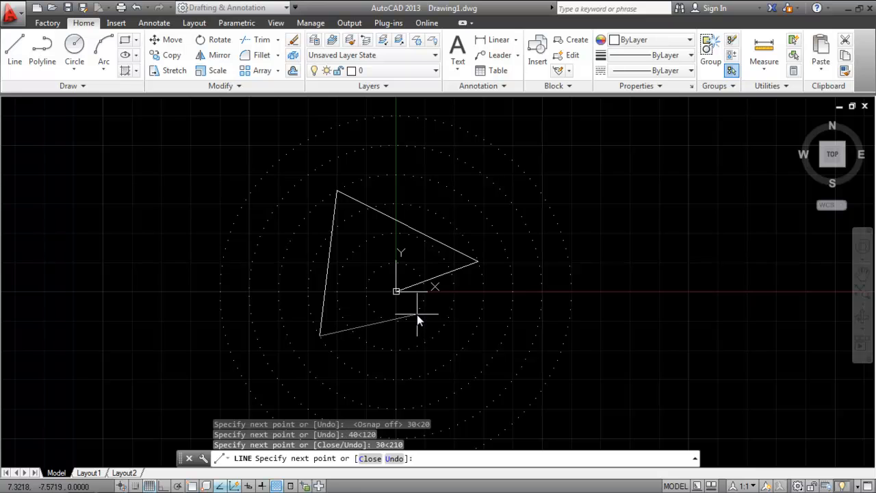
pyautogui.write('10<-45')
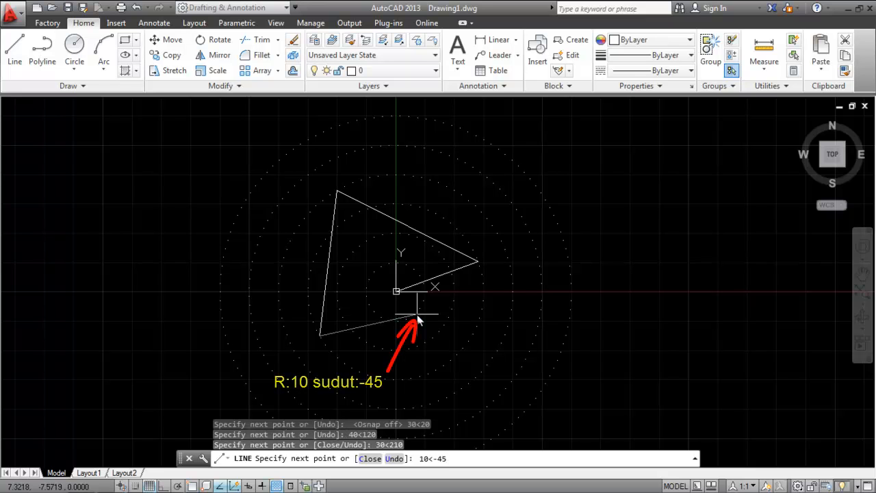
pyautogui.press('Return')
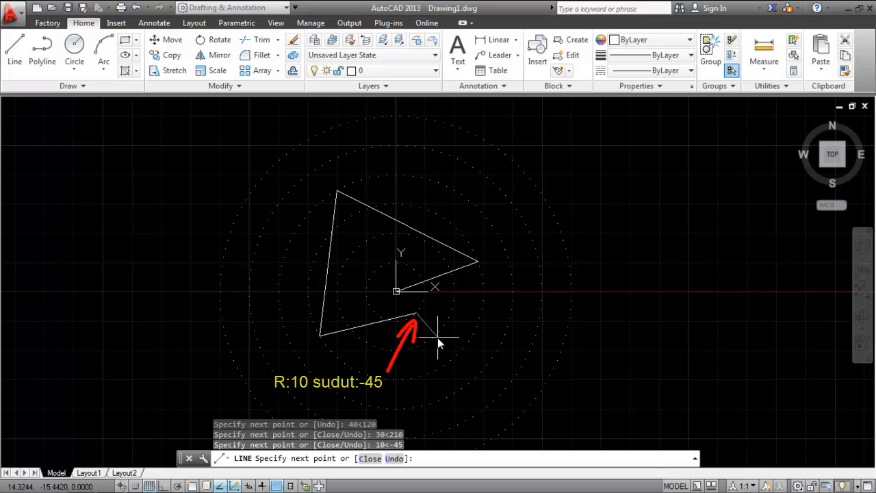
# Step: Bring the outline back to its start with a segment to 0,0 and end the Line command
pyautogui.write('0,0')
pyautogui.press('Return')
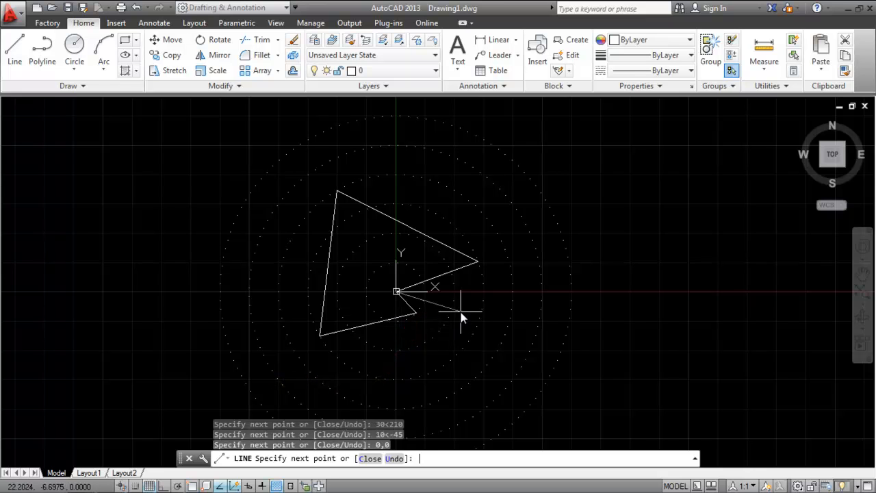
pyautogui.rightClick(430, 308)
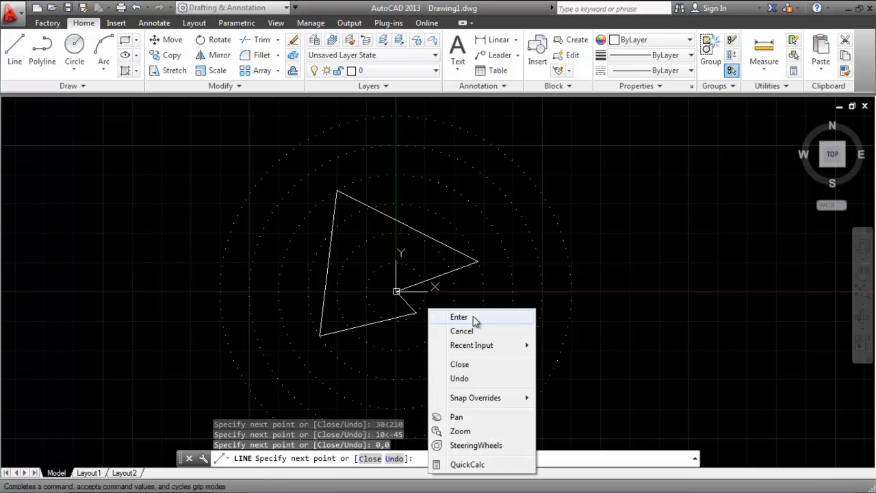
pyautogui.click(459, 317)
pyautogui.moveTo(518, 307); pyautogui.dragTo(452, 307, button='middle')
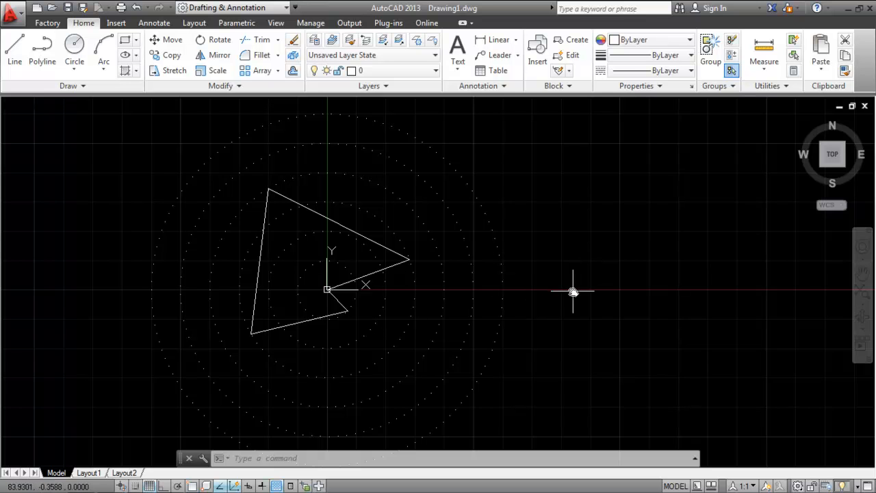
pyautogui.moveTo(573, 292); pyautogui.dragTo(525, 289, button='middle')
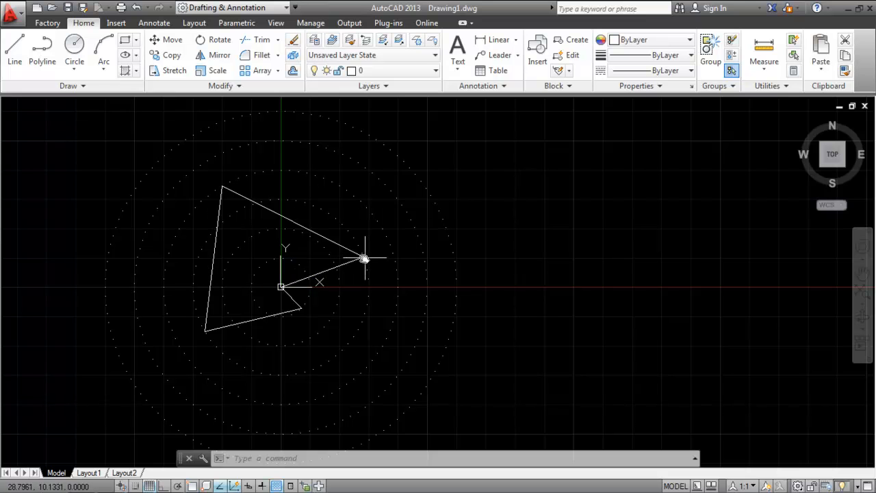
pyautogui.write('l')
pyautogui.press('Return')
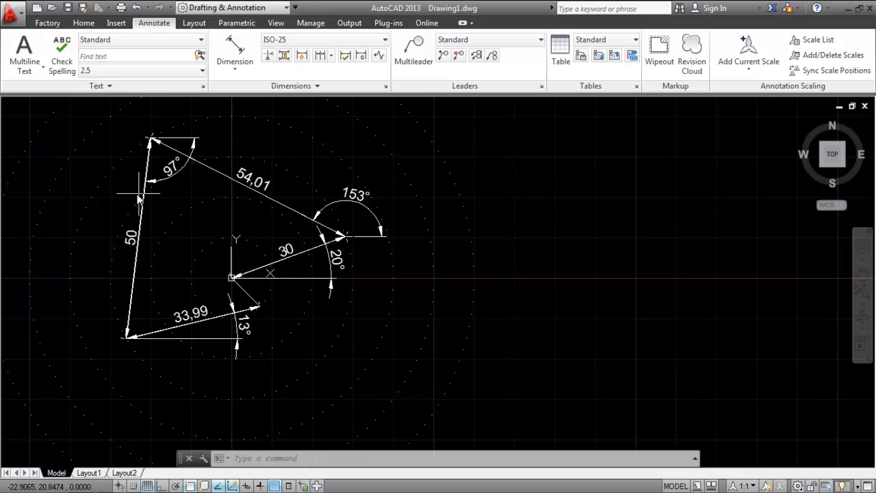
pyautogui.click(83, 23)
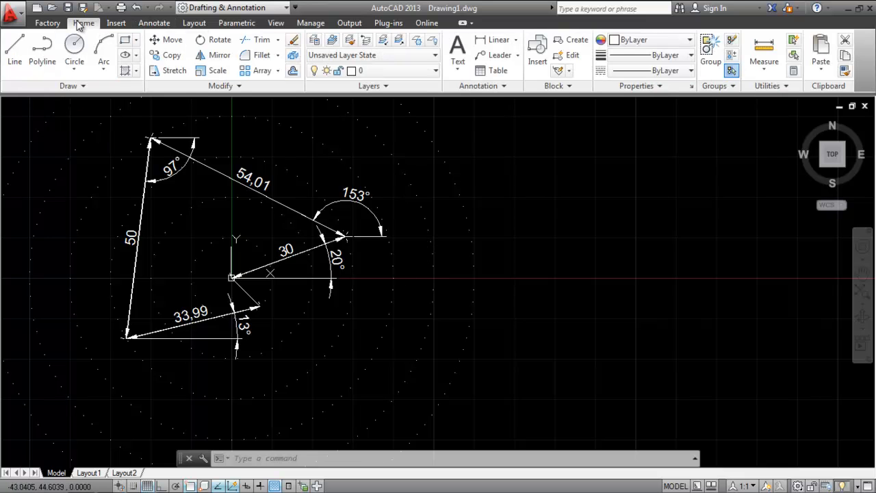
pyautogui.moveTo(442, 222); pyautogui.dragTo(407, 241, button='middle')
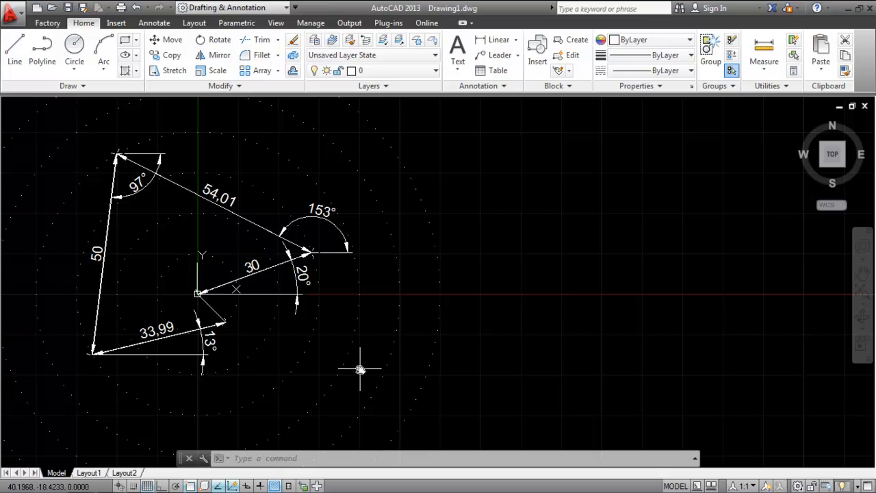
pyautogui.click(11, 60)
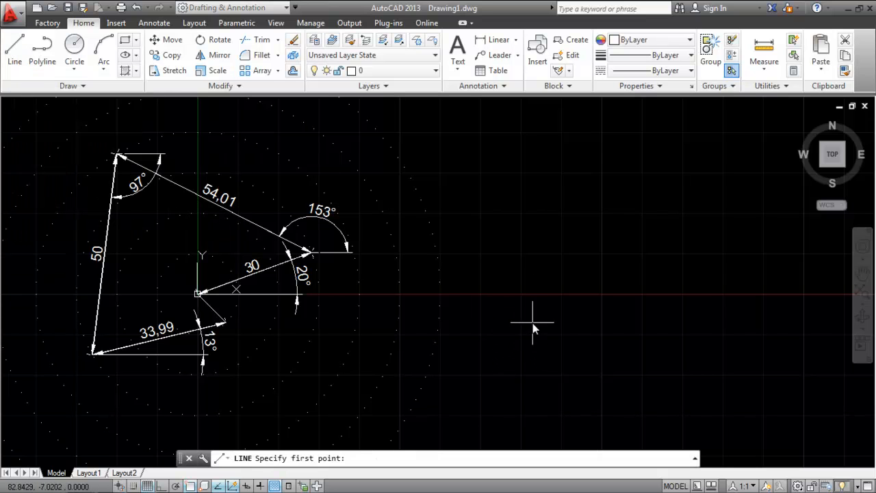
pyautogui.click(572, 321)
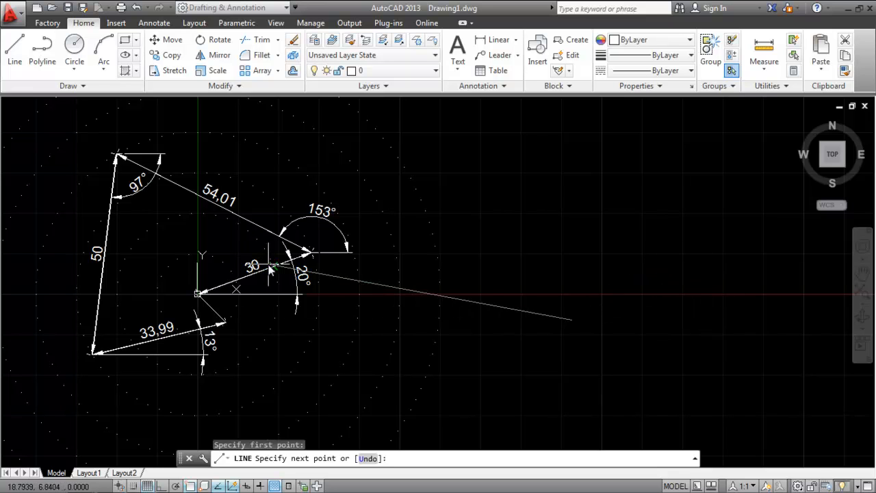
pyautogui.write('@')
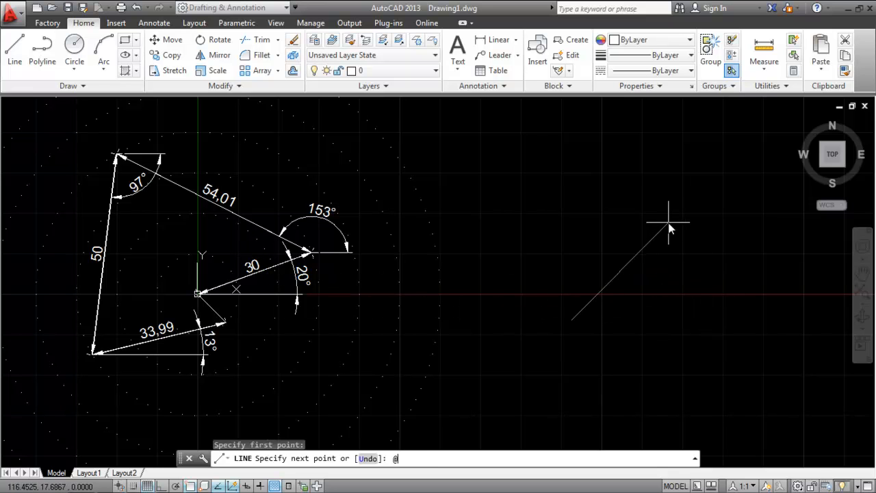
pyautogui.write('30<20')
pyautogui.press('Return')
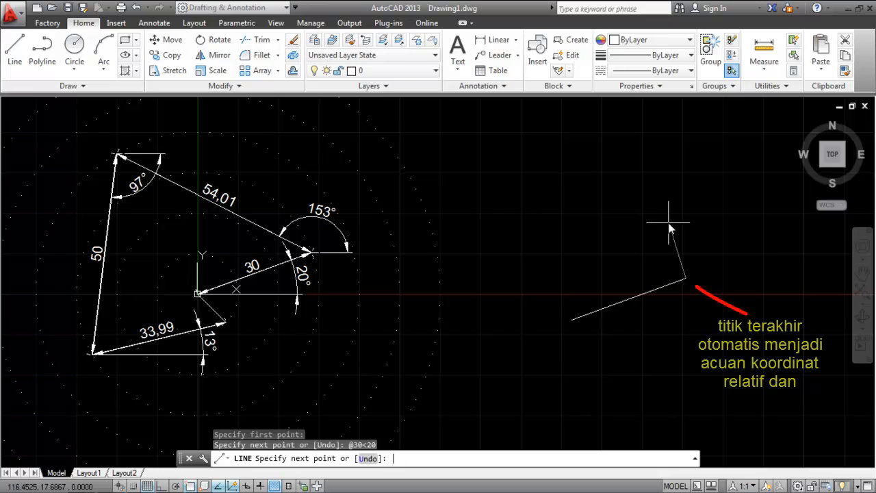
pyautogui.write('@54')
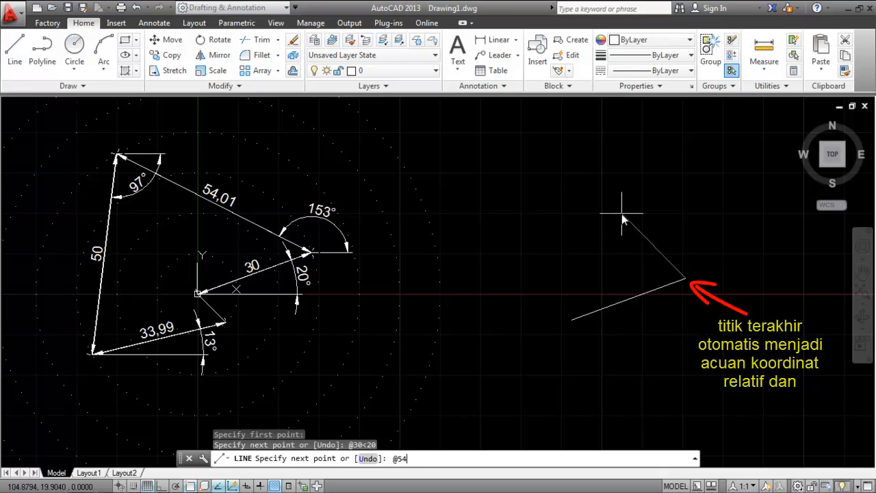
pyautogui.write('.01')
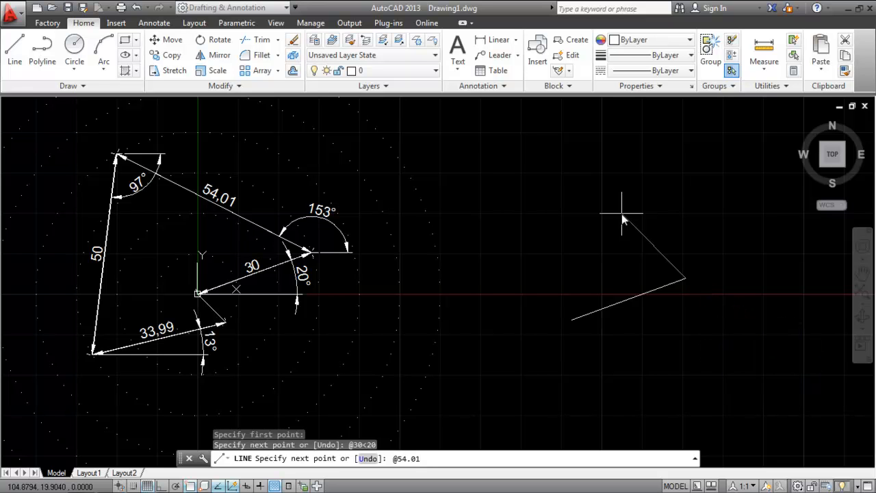
pyautogui.write('<153')
pyautogui.press('Return')
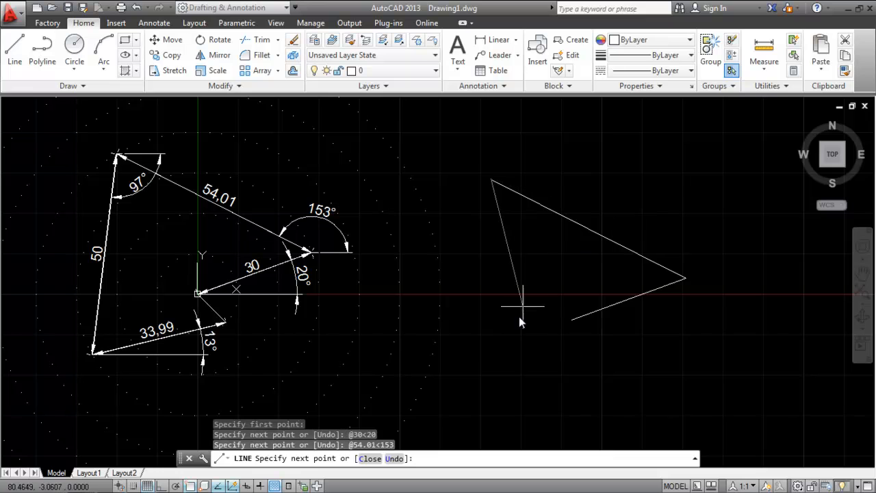
pyautogui.write('@')
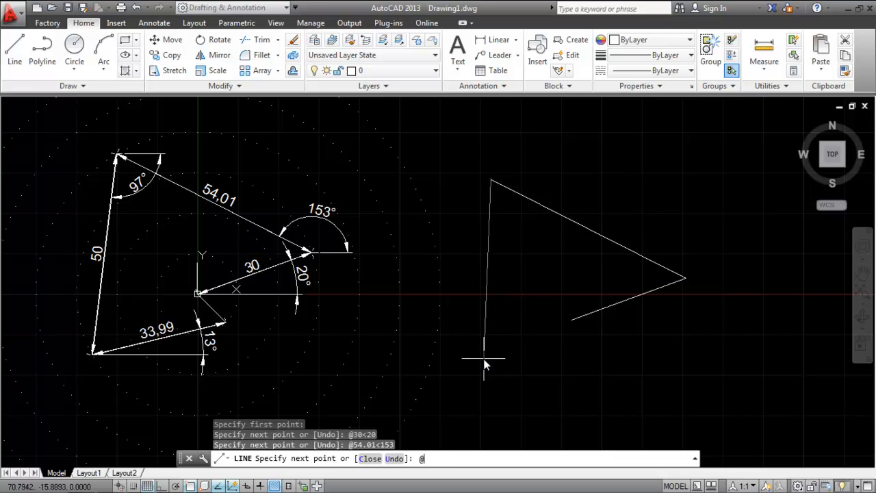
pyautogui.write('50<-97')
pyautogui.press('Return')
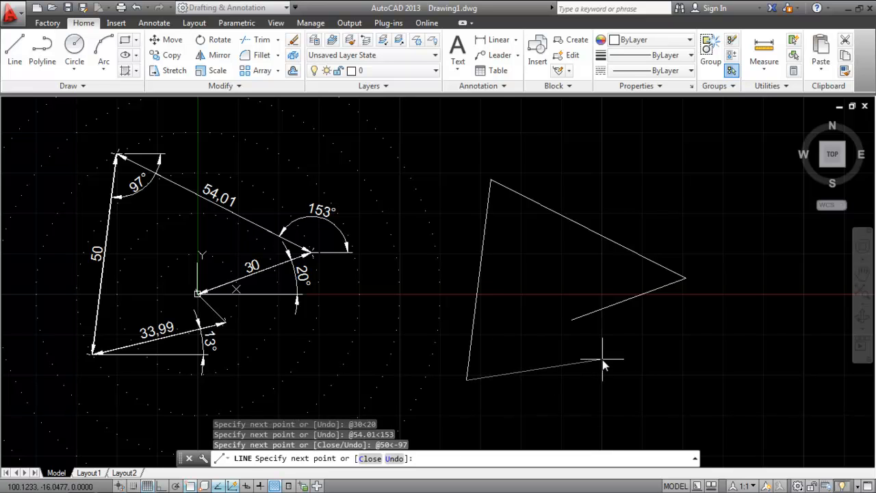
pyautogui.write('@33.99<13')
pyautogui.press('Return')
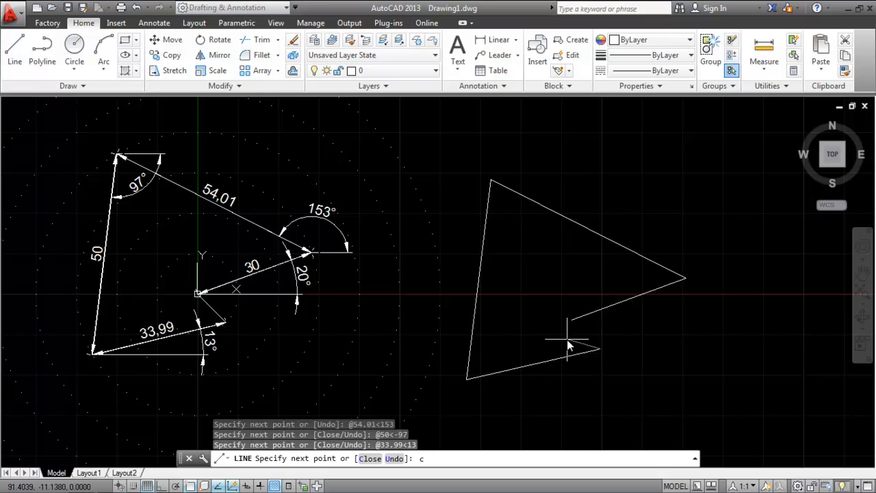
pyautogui.press('Return')
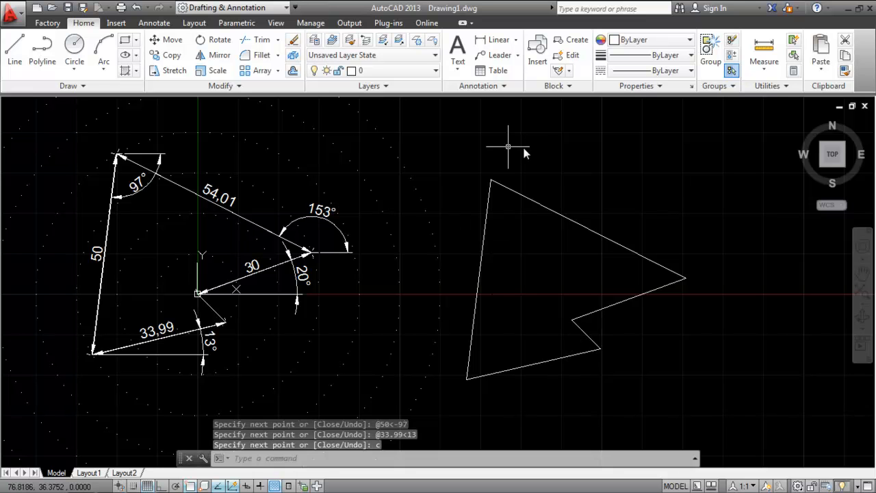
pyautogui.moveTo(406, 214); pyautogui.dragTo(431, 219, button='middle')
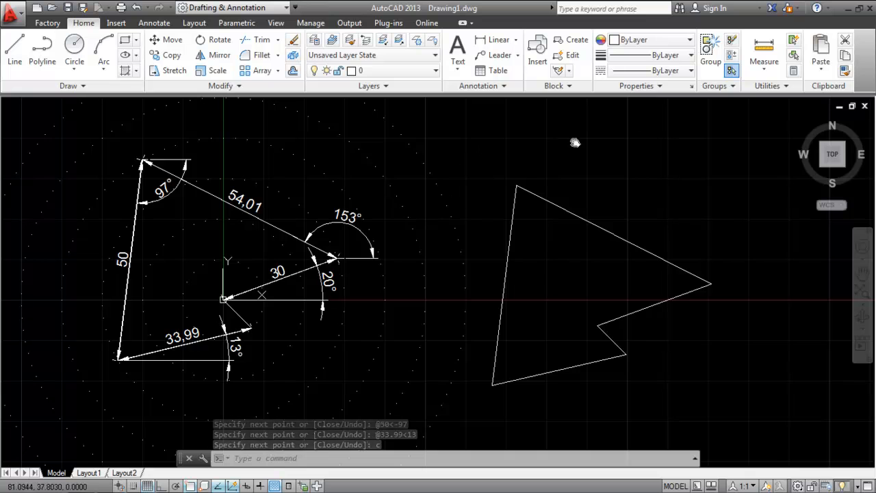